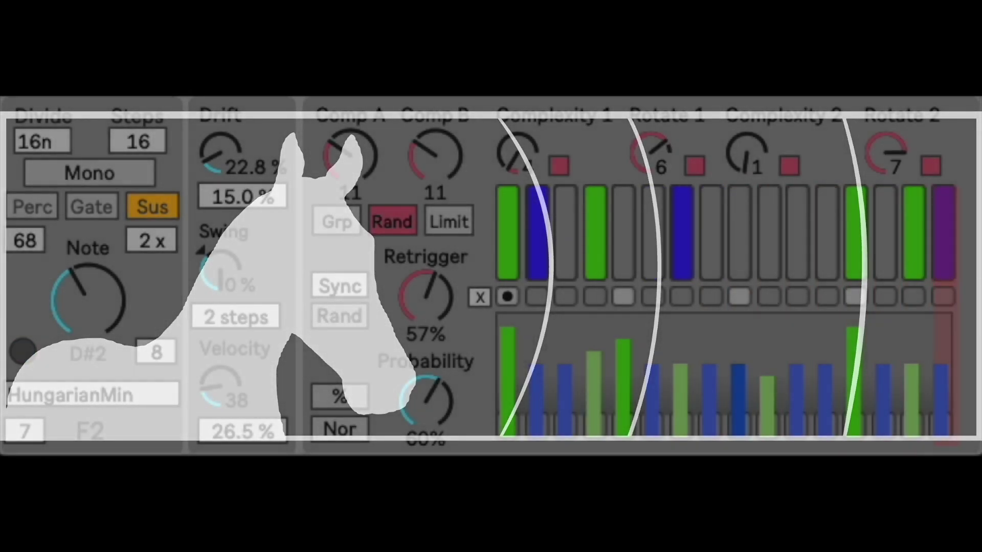
Step: Switch SitannSpin from Mono to Dual with Note2 at B2 and Note1 at G#0
{"action": "left_click", "coordinate": [99, 173]}
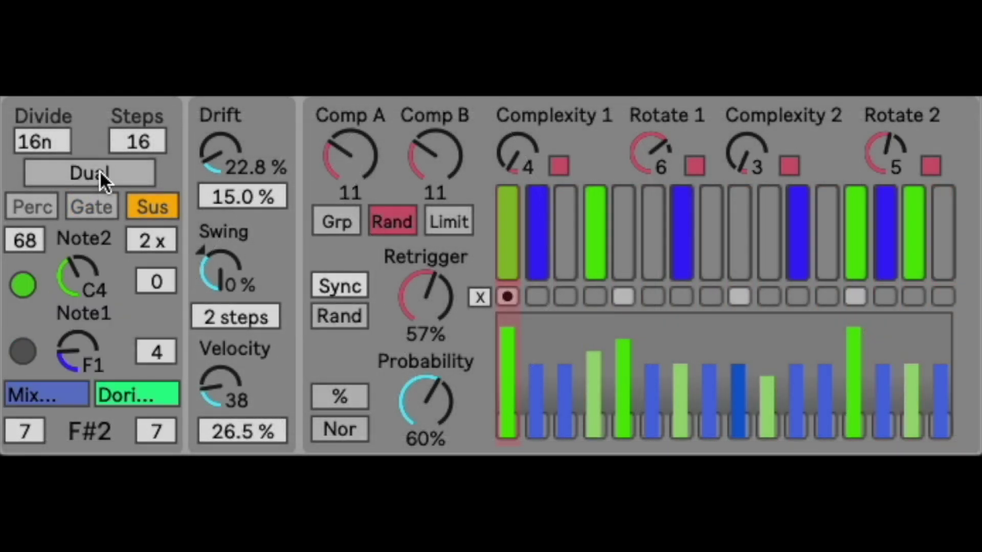
{"action": "left_click_drag", "start_coordinate": [91, 249], "coordinate": [91, 255]}
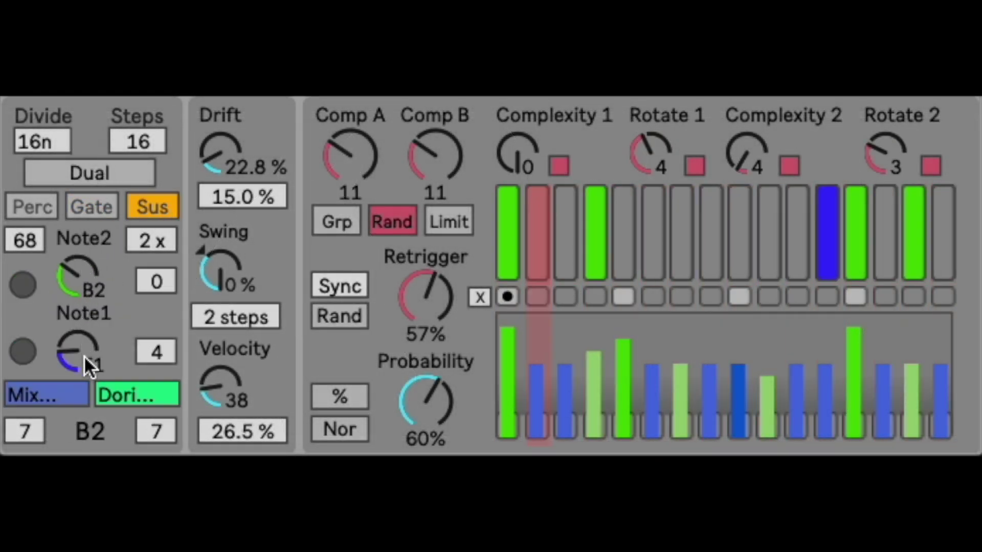
{"action": "left_click_drag", "start_coordinate": [84, 354], "coordinate": [83, 373]}
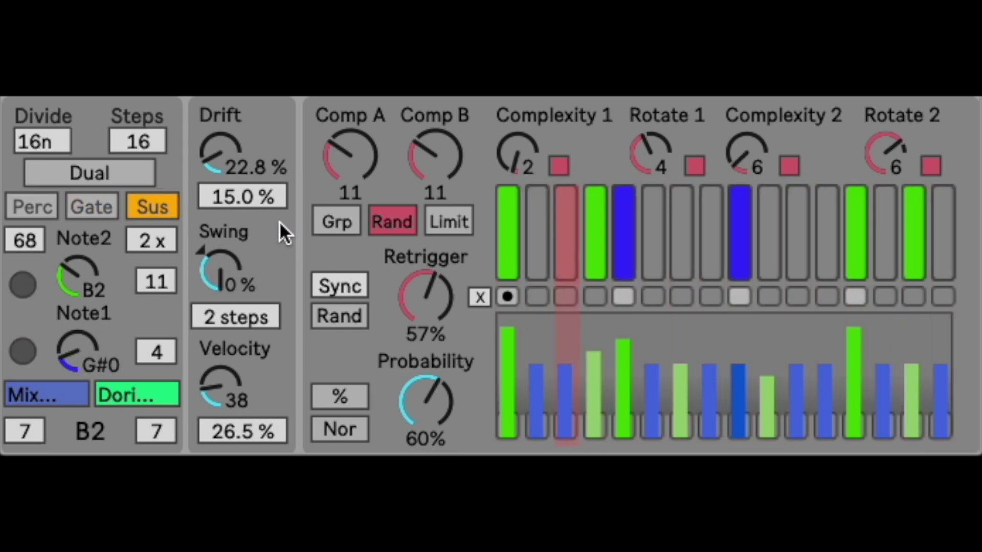
Step: Raise drift to 32.3%, velocity to 49 and retrigger to 75%
{"action": "left_click_drag", "start_coordinate": [226, 180], "coordinate": [226, 174]}
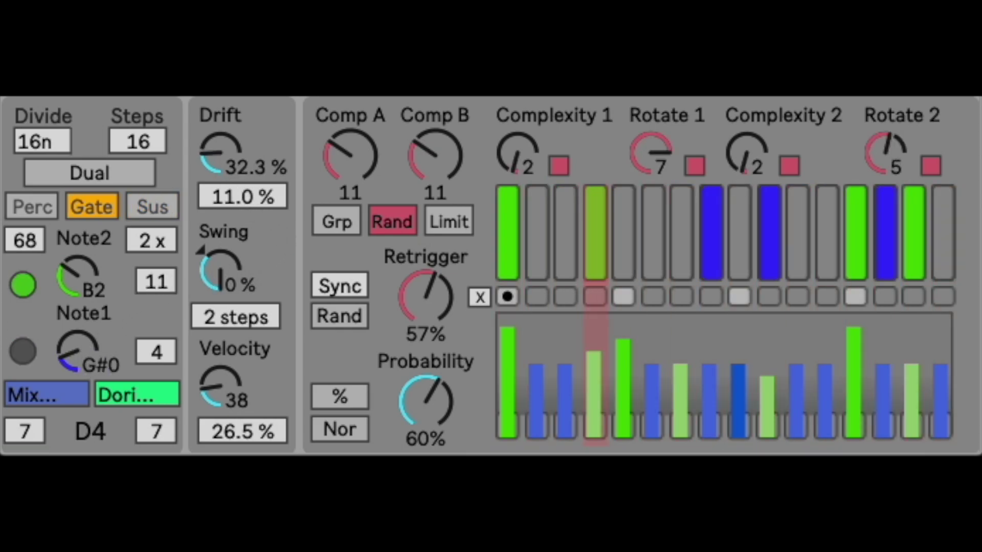
{"action": "left_click_drag", "start_coordinate": [225, 404], "coordinate": [228, 399]}
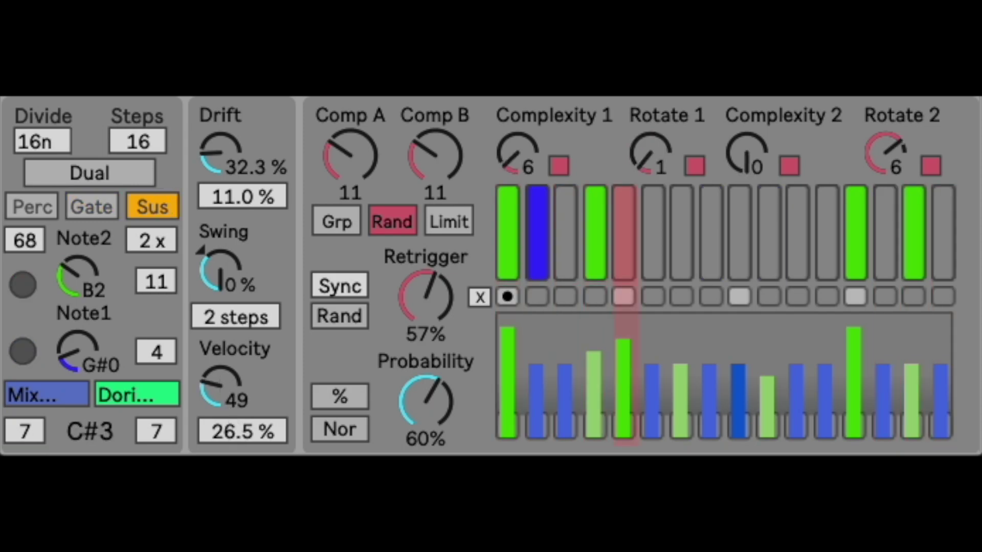
{"action": "left_click_drag", "start_coordinate": [440, 311], "coordinate": [468, 319]}
Step: Set Complexity 1 to 10, unrandomised, and limit complexity with Low at 7
{"action": "left_click_drag", "start_coordinate": [364, 167], "coordinate": [364, 160]}
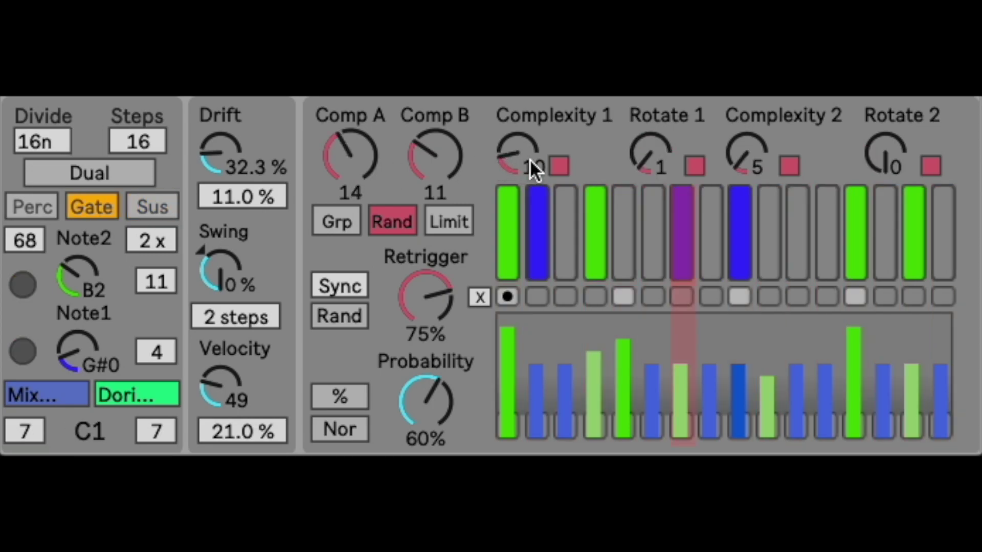
{"action": "left_click", "coordinate": [557, 165]}
{"action": "left_click_drag", "start_coordinate": [518, 154], "coordinate": [518, 165]}
{"action": "left_click", "coordinate": [449, 228]}
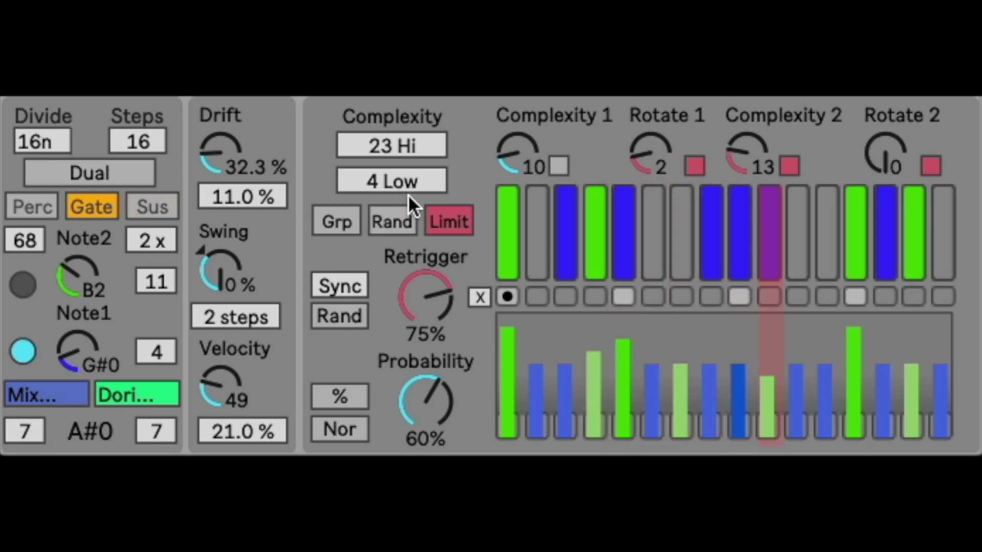
{"action": "left_click_drag", "start_coordinate": [408, 190], "coordinate": [412, 188]}
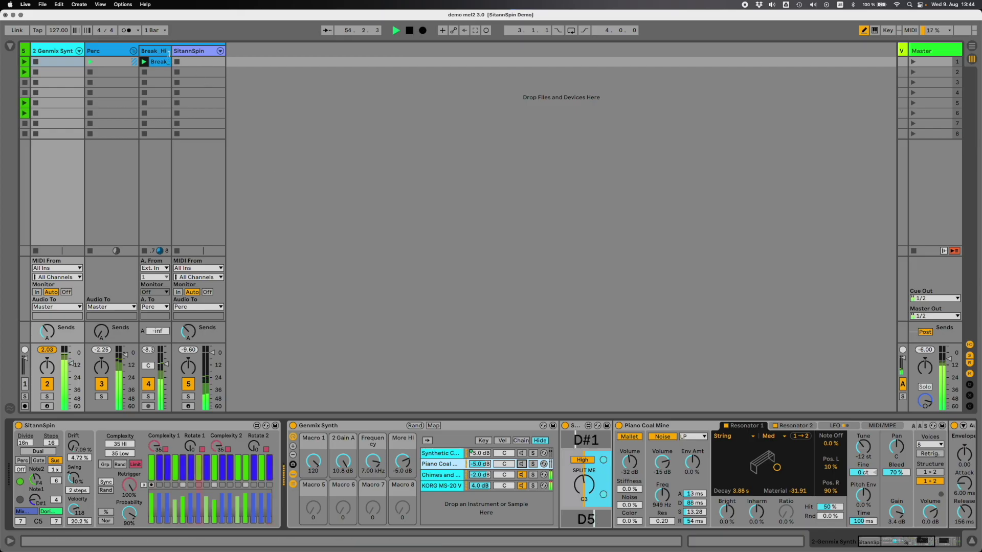
Step: On the drum track's SitannSpin, switch to Mono at D#-2 and deactivate Break_Hi
{"action": "left_click", "coordinate": [191, 53]}
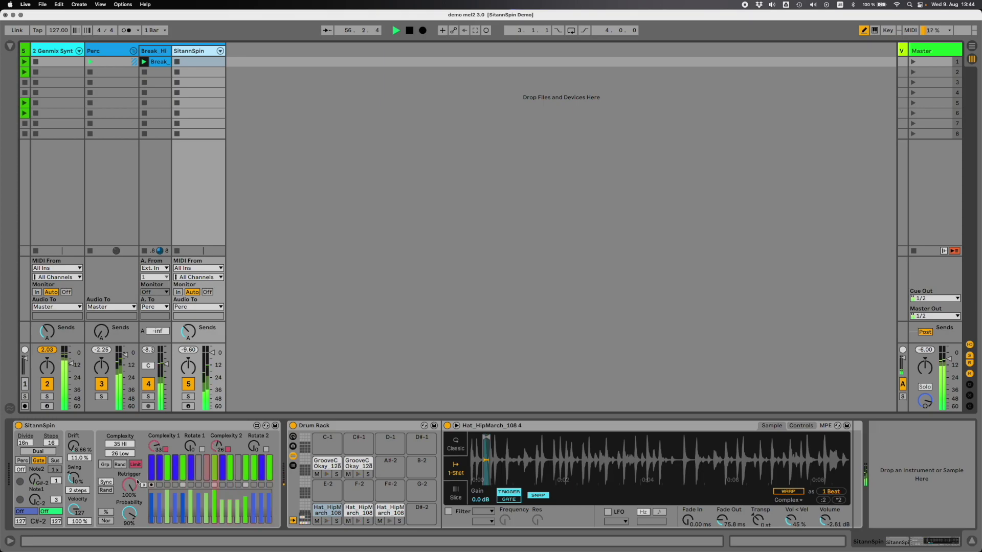
{"action": "left_click", "coordinate": [43, 452]}
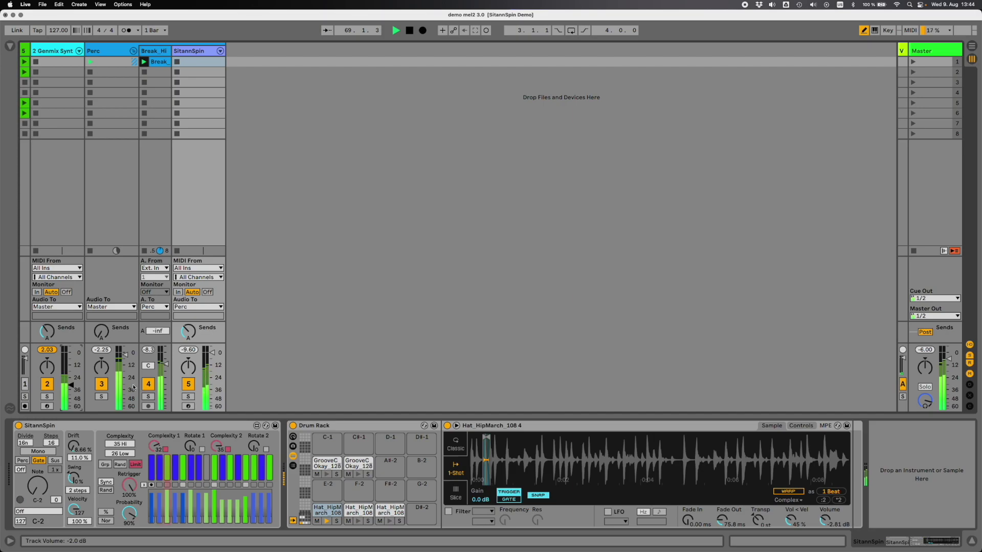
{"action": "key", "text": "F4"}
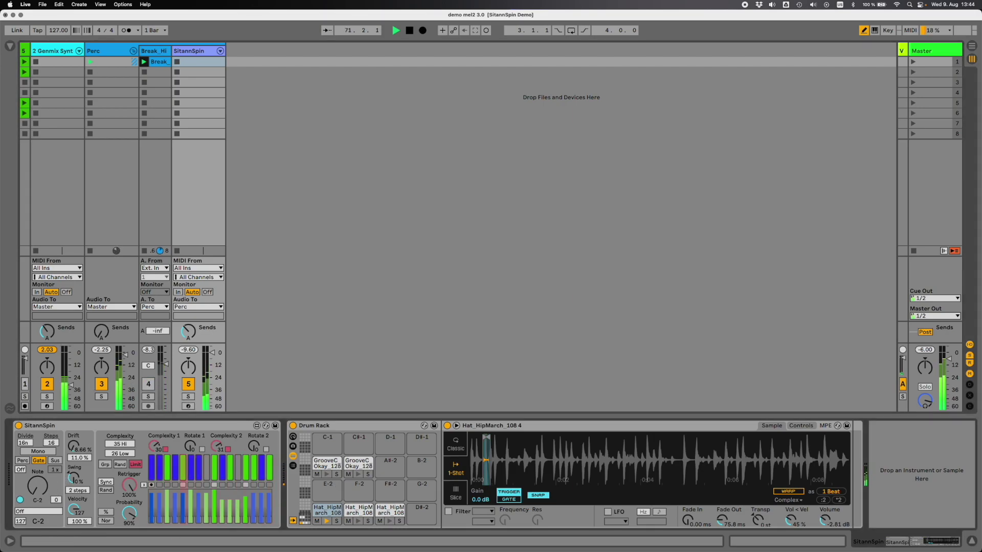
{"action": "left_click_drag", "start_coordinate": [56, 500], "coordinate": [56, 495]}
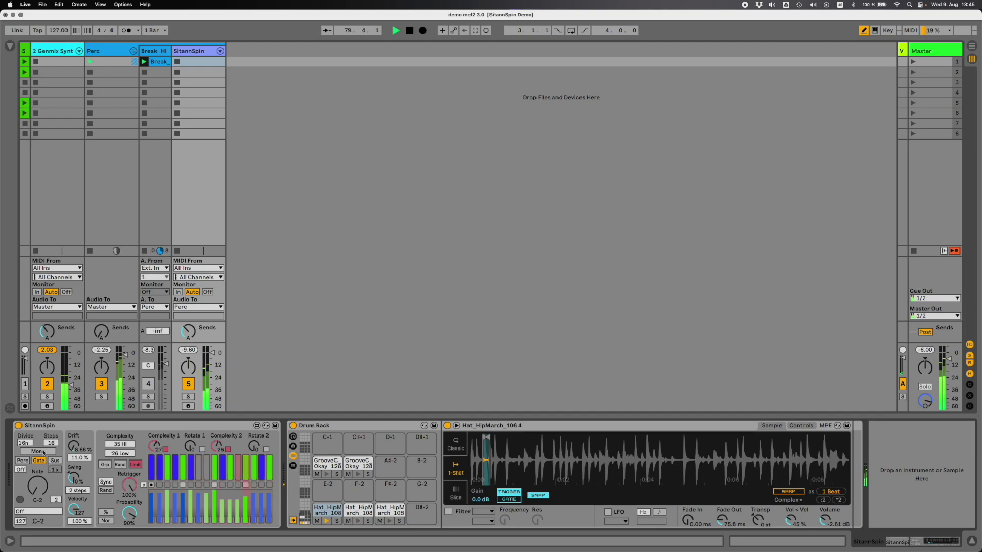
Step: Switch the drum SitannSpin to Dual and lower its probability to 80%
{"action": "left_click", "coordinate": [42, 452]}
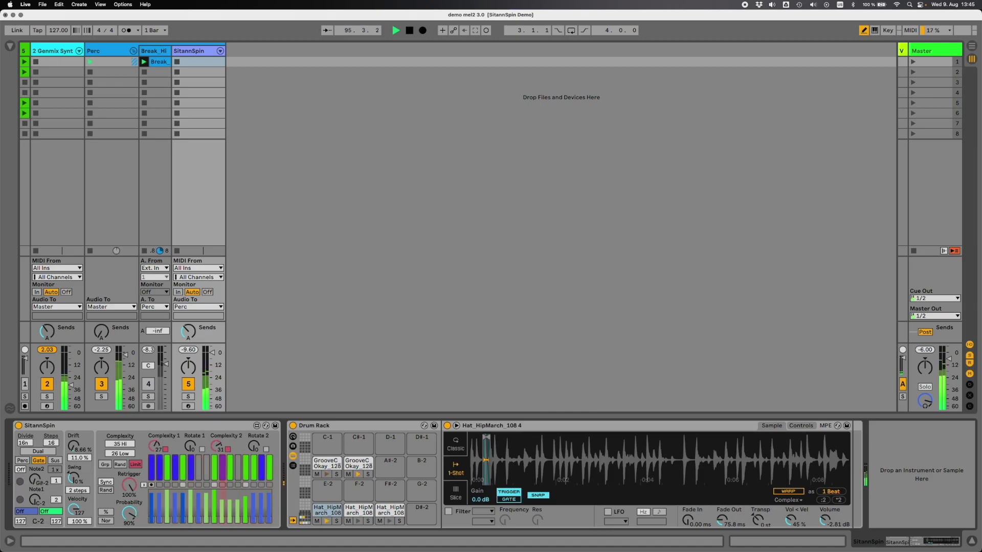
{"action": "left_click_drag", "start_coordinate": [129, 513], "coordinate": [129, 529]}
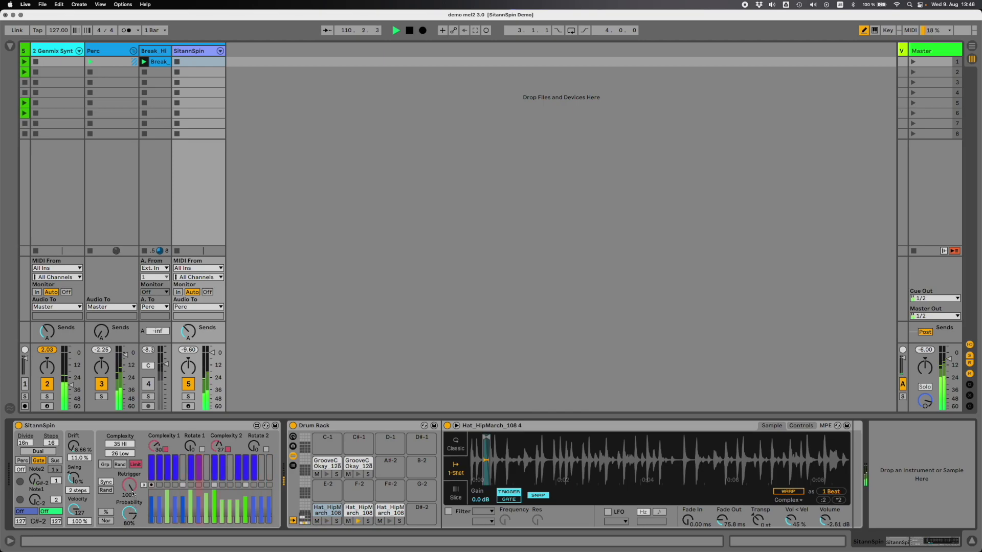
{"action": "left_click", "coordinate": [106, 466]}
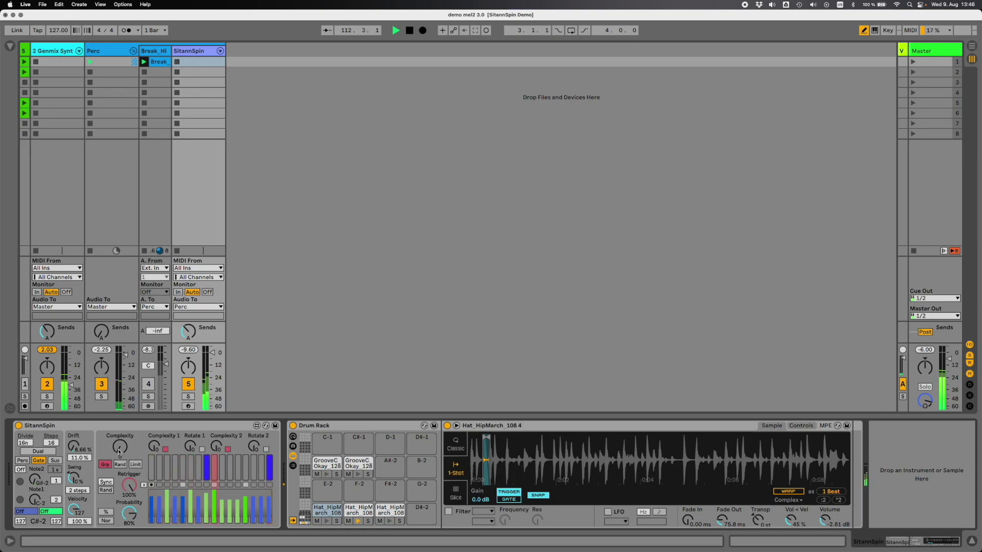
{"action": "left_click_drag", "start_coordinate": [119, 452], "coordinate": [119, 437]}
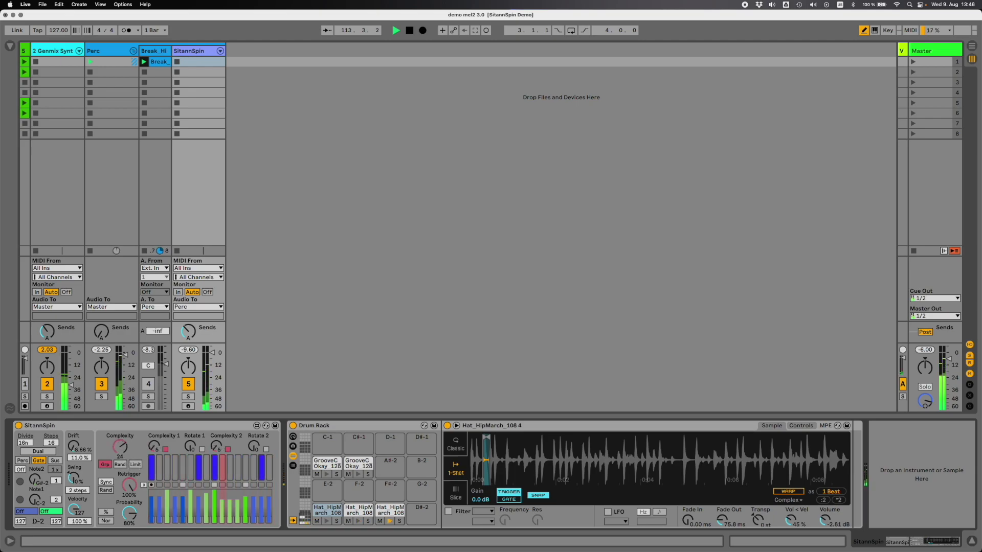
{"action": "left_click", "coordinate": [121, 465]}
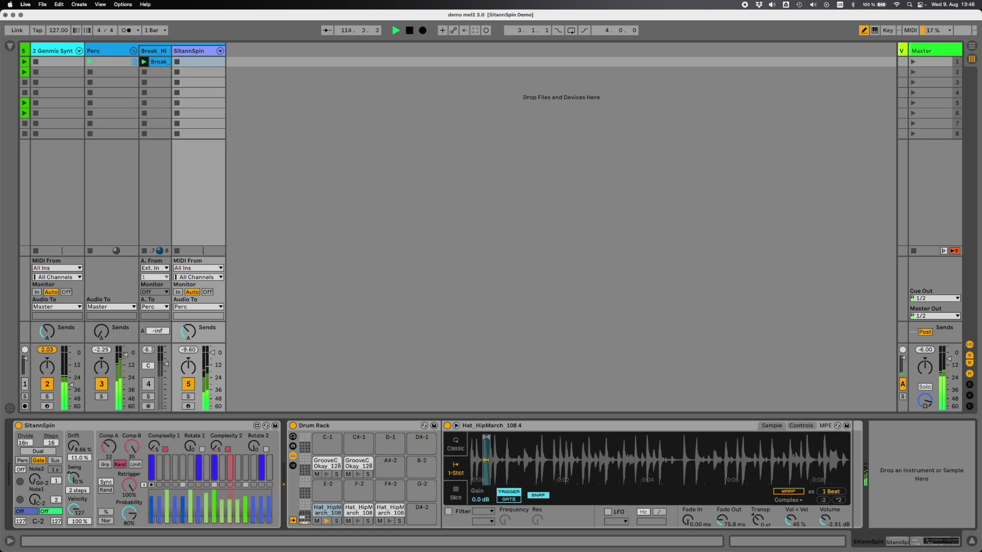
{"action": "left_click_drag", "start_coordinate": [131, 448], "coordinate": [132, 456]}
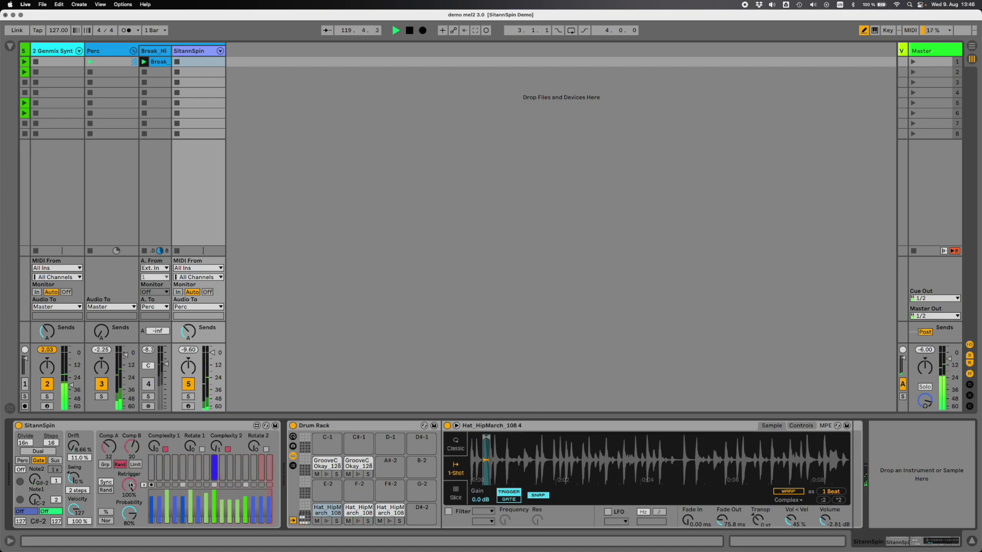
{"action": "left_click", "coordinate": [135, 463]}
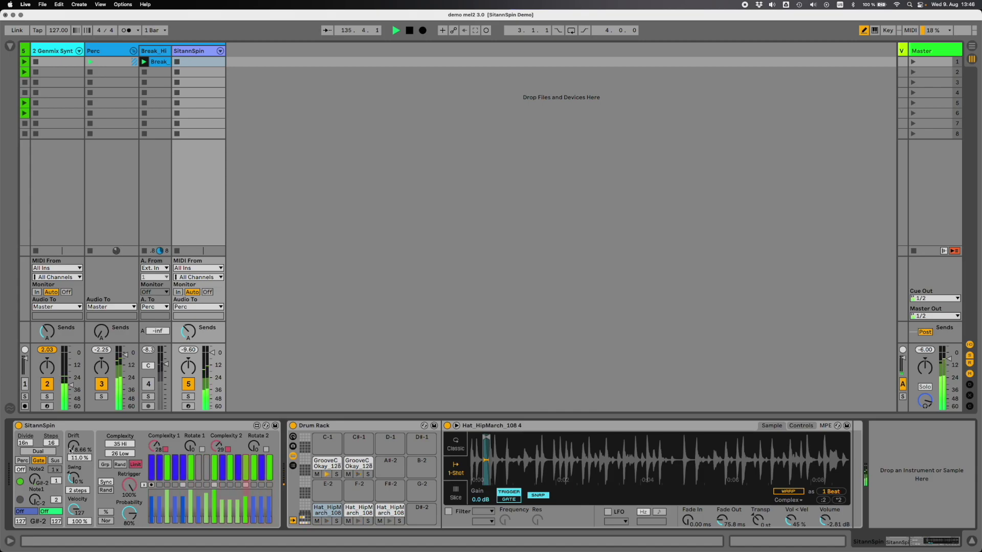
Step: Adjust the drum sequencer's drift knob and percentage, ending at 15.0%
{"action": "left_click_drag", "start_coordinate": [71, 450], "coordinate": [71, 367]}
{"action": "left_click_drag", "start_coordinate": [74, 445], "coordinate": [74, 455]}
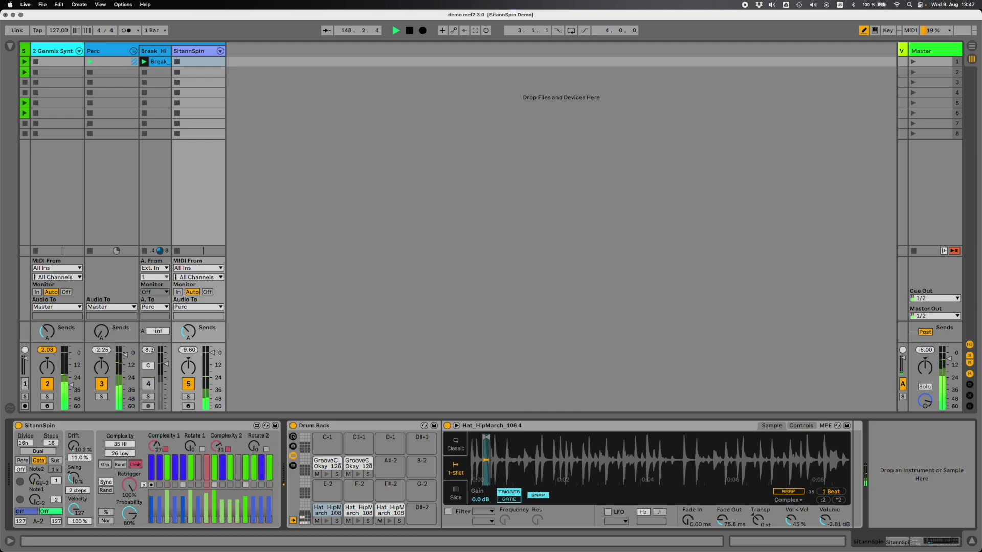
{"action": "left_click_drag", "start_coordinate": [73, 452], "coordinate": [91, 499]}
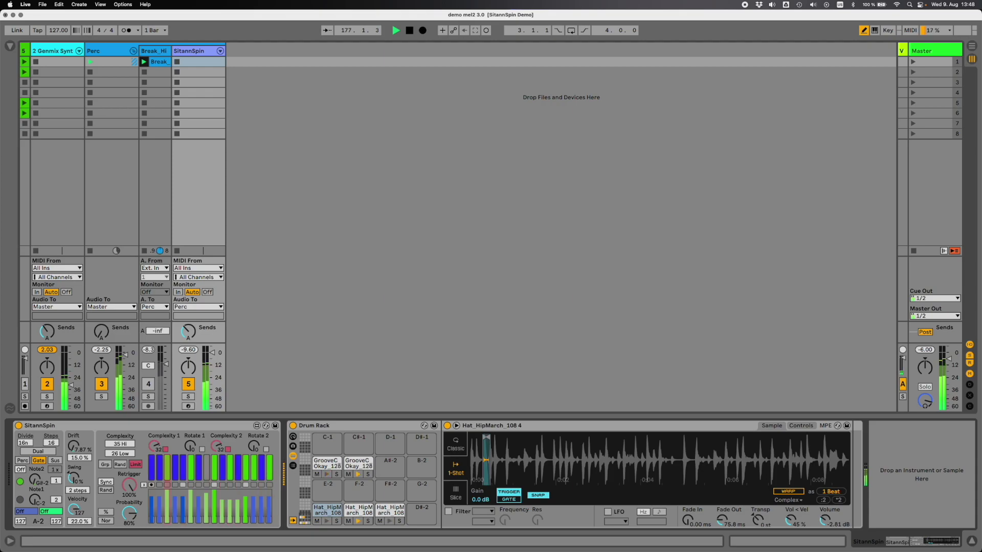
Step: Set velocity to 100%, move to the Genmix Synth track and pick a SitannSpin scale
{"action": "left_click_drag", "start_coordinate": [78, 522], "coordinate": [76, 520]}
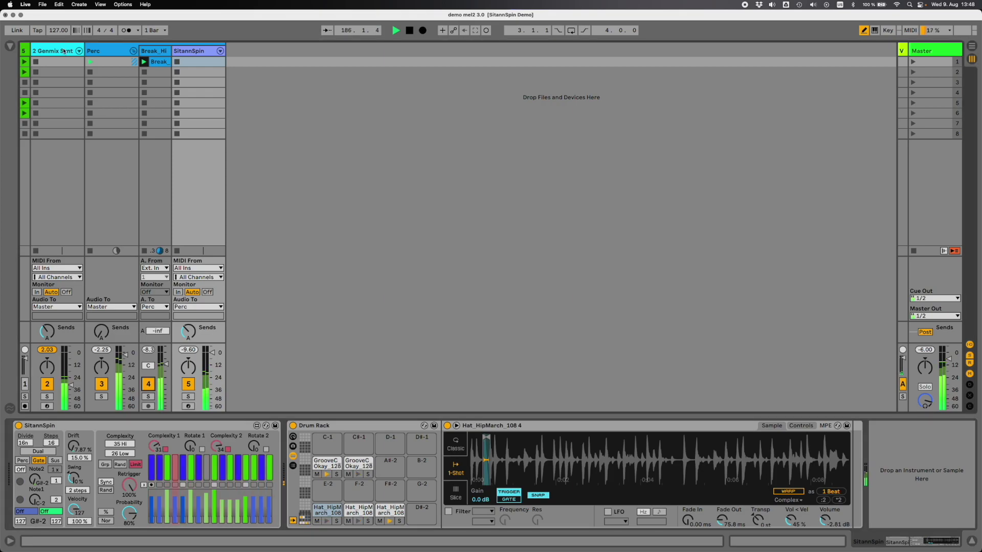
{"action": "key", "text": "Left"}
{"action": "key", "text": "Left"}
{"action": "key", "text": "Left"}
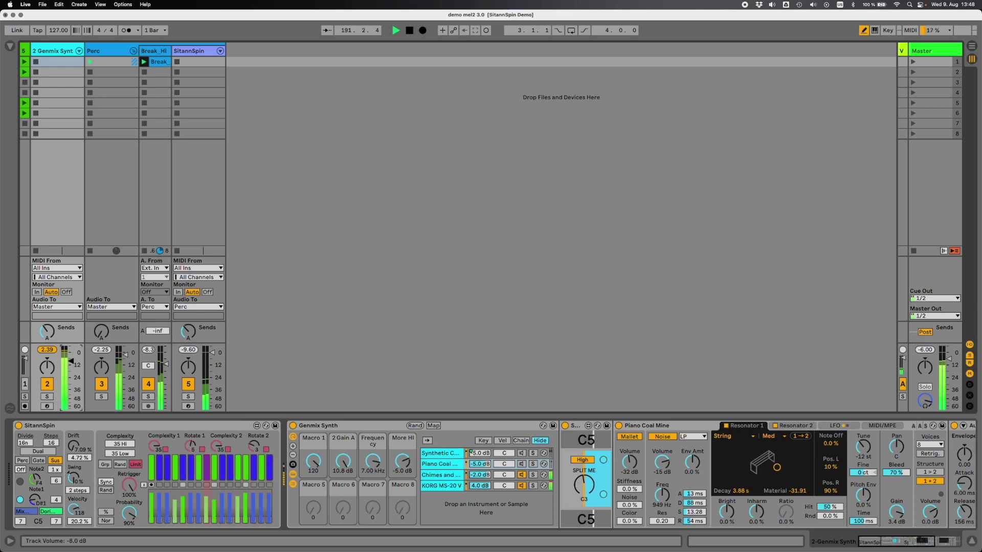
{"action": "left_click", "coordinate": [26, 514]}
{"action": "left_click", "coordinate": [33, 309]}
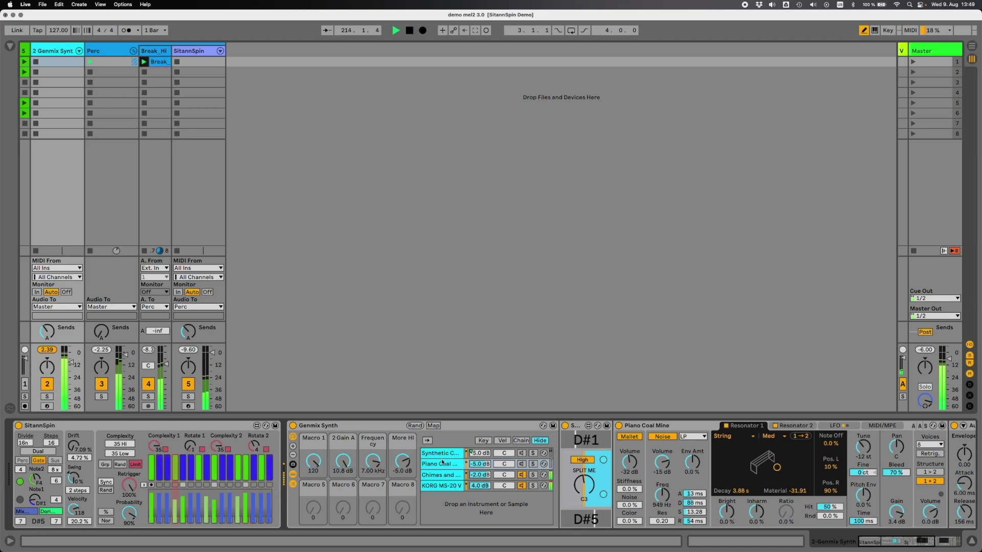
Step: Reactivate the Synthetic chain in the Genmix Synth rack
{"action": "left_click", "coordinate": [522, 453]}
{"action": "left_click", "coordinate": [522, 464]}
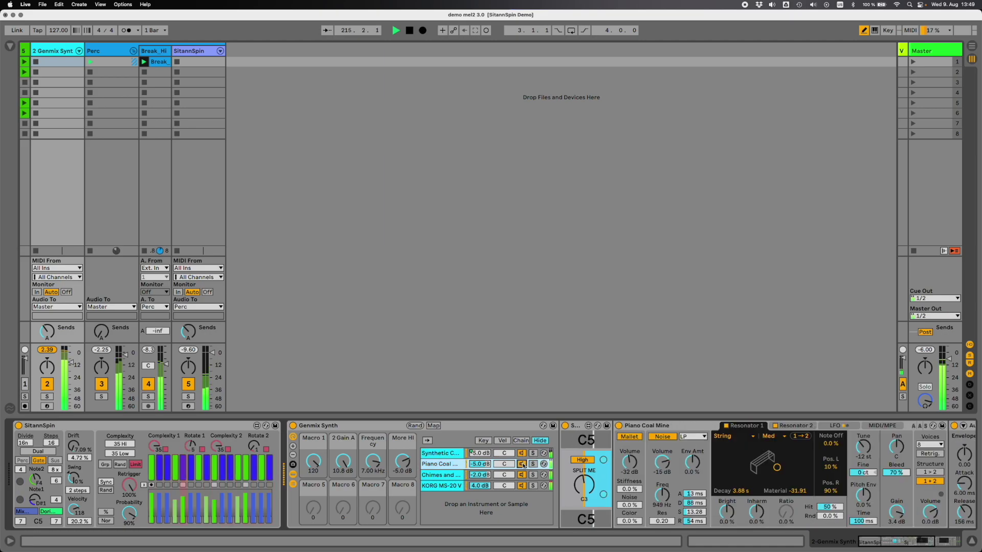